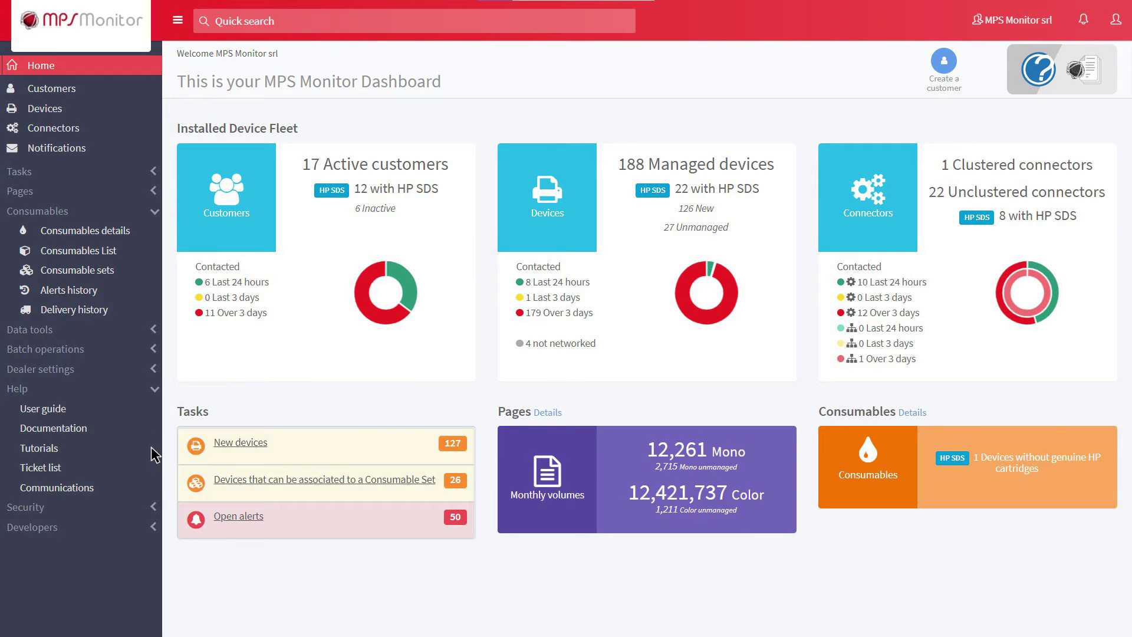
- Start a new office for customer CATESTSANTERAMO from its Offices list
{"action": "left_click", "coordinate": [45, 94]}
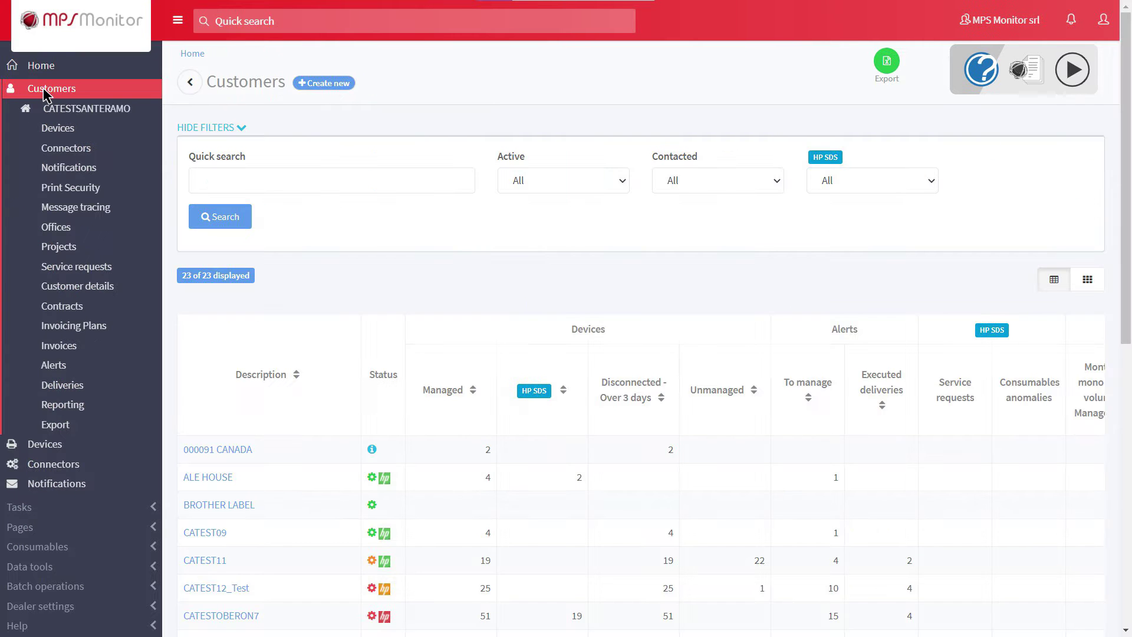
{"action": "left_click", "coordinate": [82, 112]}
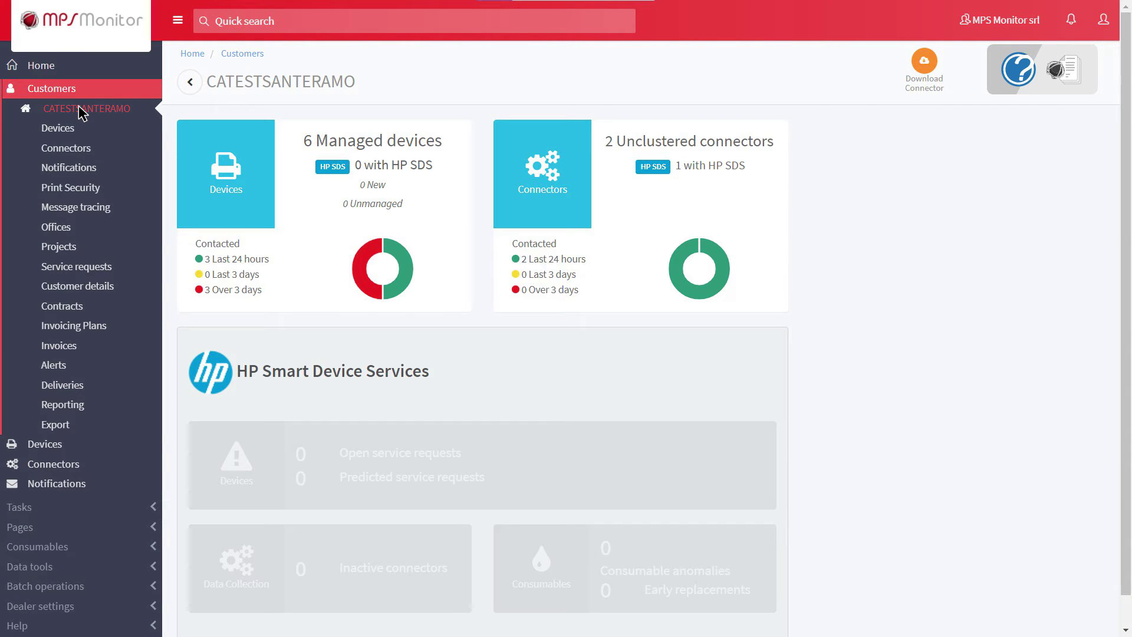
{"action": "left_click", "coordinate": [61, 228]}
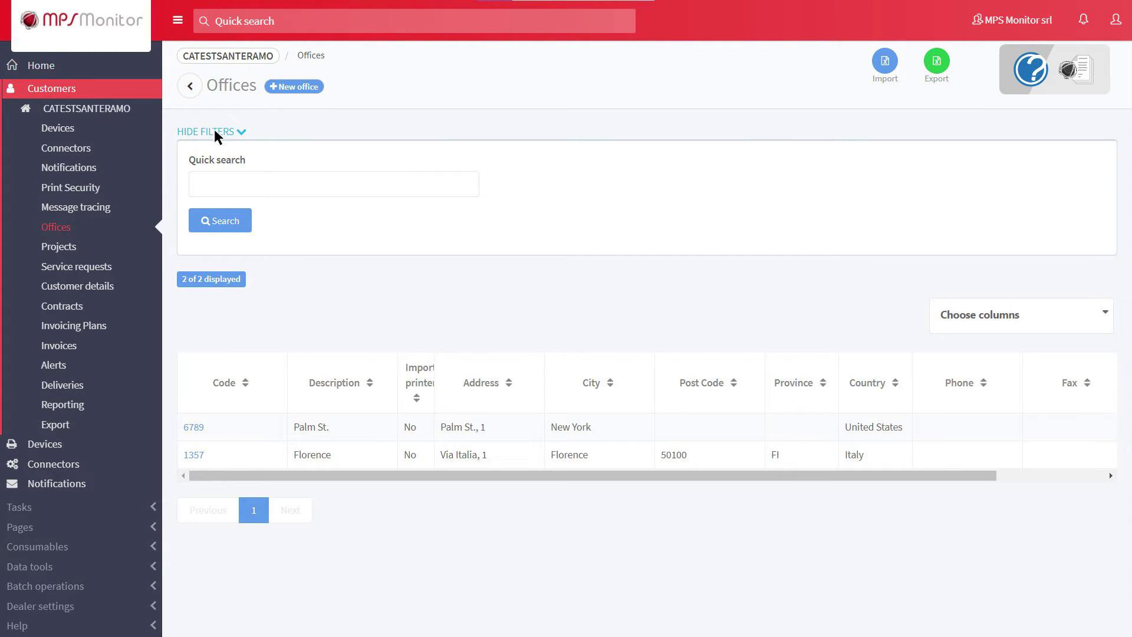
{"action": "left_click", "coordinate": [284, 86]}
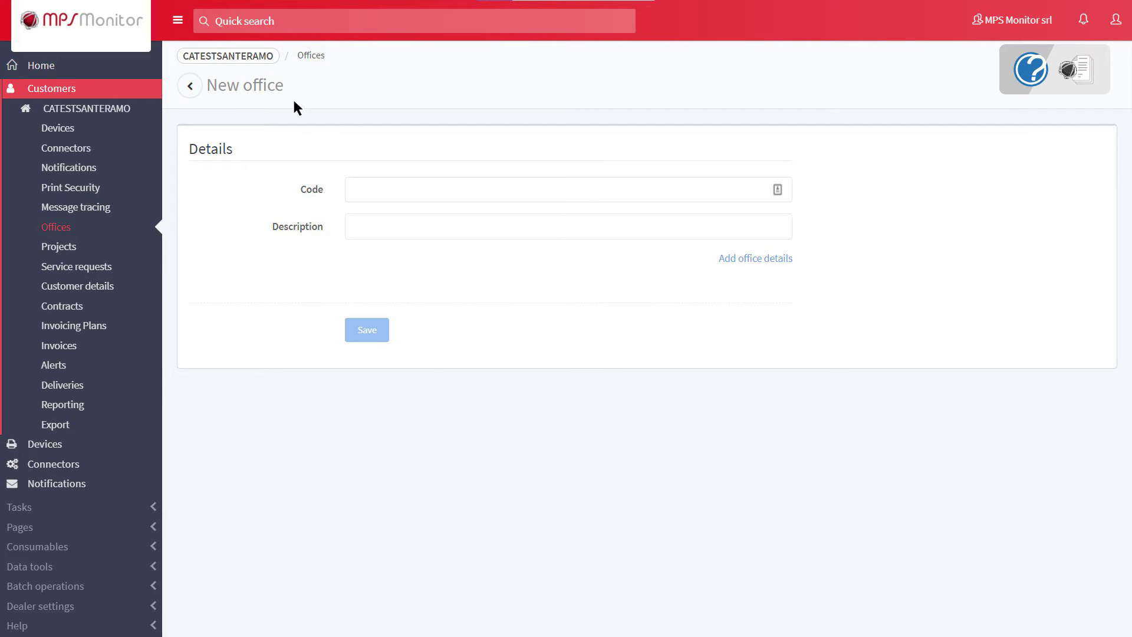
- Save a new office with code 12345 and description DUBLIN
{"action": "left_click", "coordinate": [353, 189]}
{"action": "type", "text": "12345"}
{"action": "left_click", "coordinate": [356, 226]}
{"action": "type", "text": "DUBLIN"}
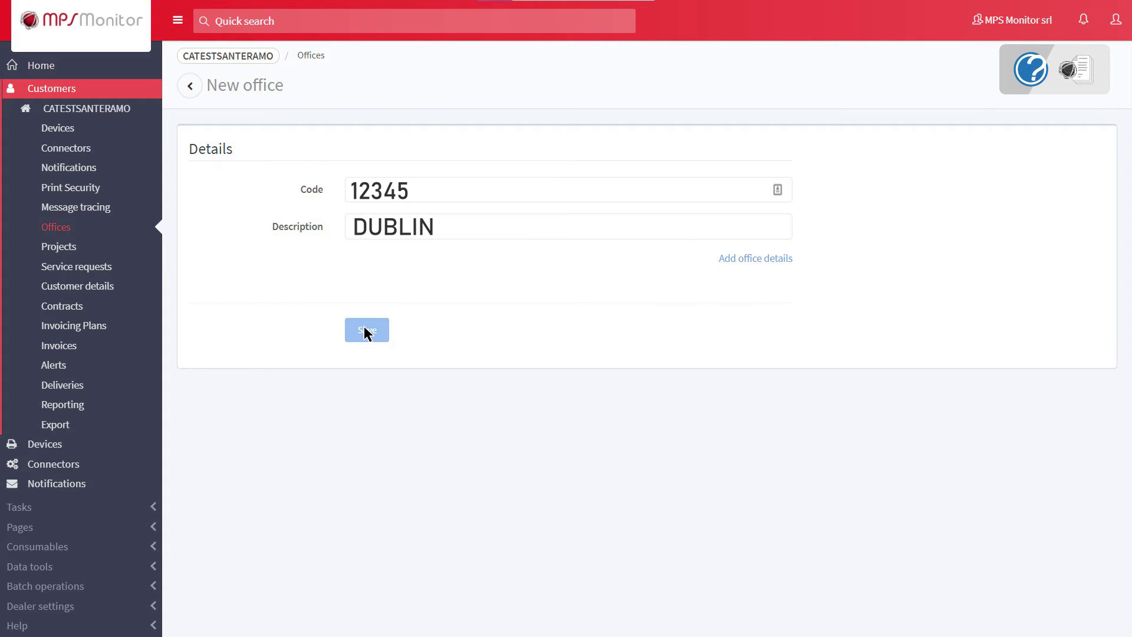
{"action": "left_click", "coordinate": [363, 324]}
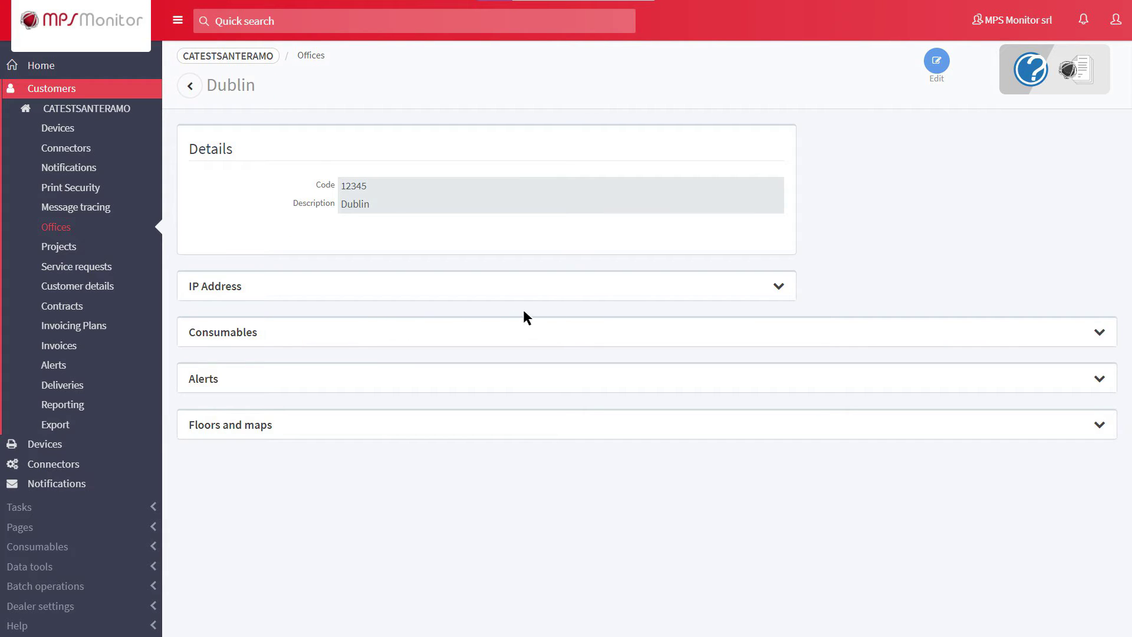
- Add a monitored printer IP range from 192.168.1.54 to 192.168.16.10
{"action": "left_click", "coordinate": [759, 288]}
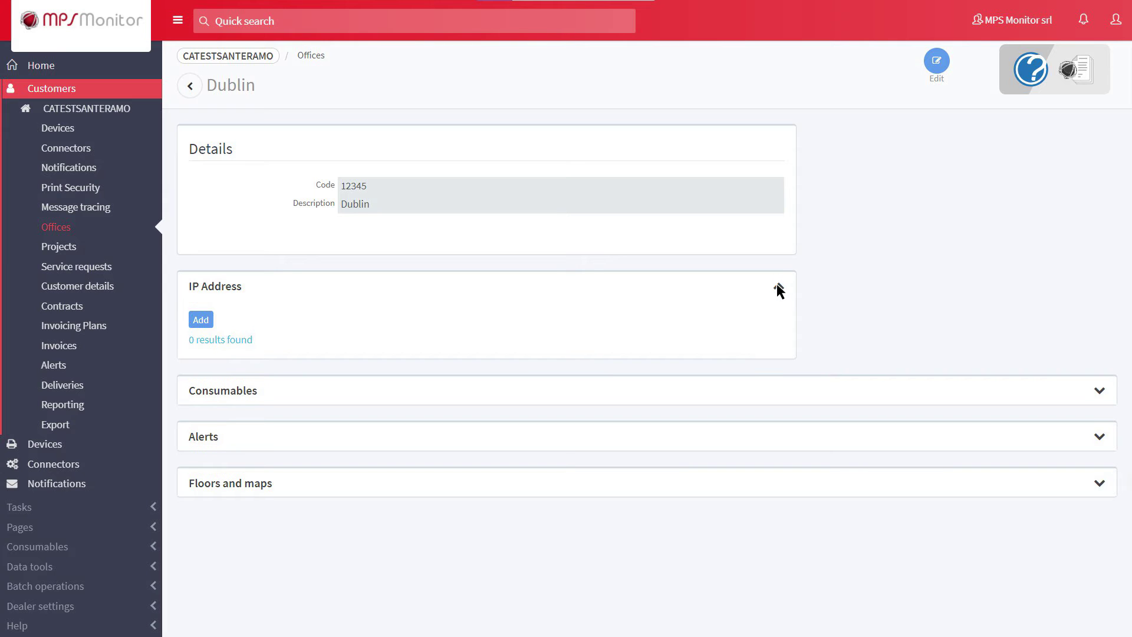
{"action": "left_click", "coordinate": [201, 319]}
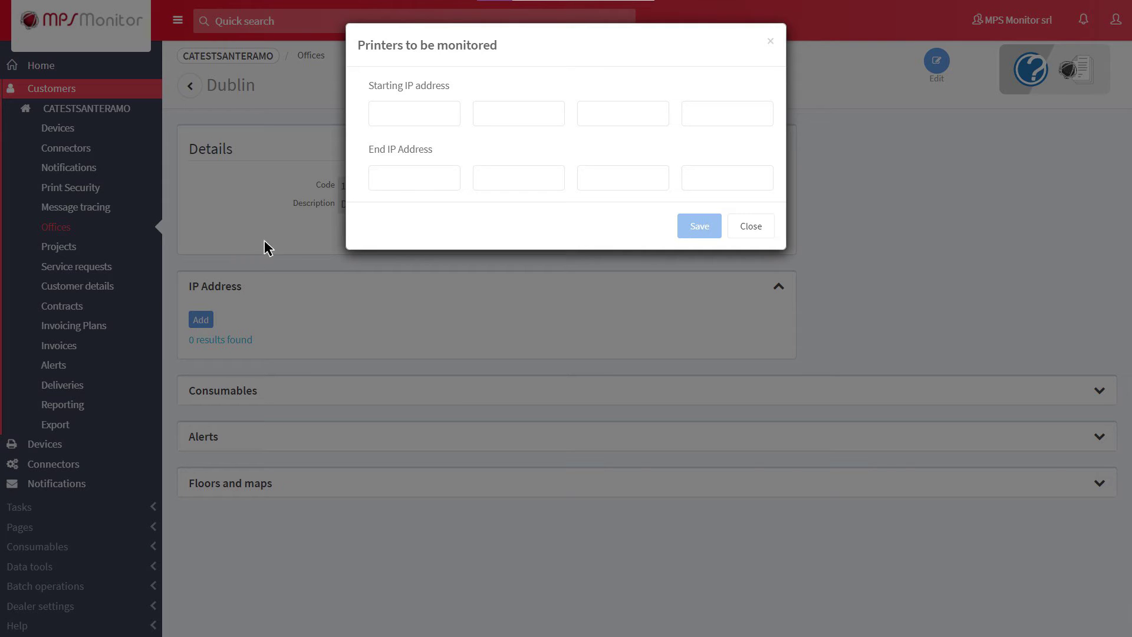
{"action": "left_click", "coordinate": [374, 111]}
{"action": "type", "text": "192.168.1.54"}
{"action": "left_click", "coordinate": [375, 173]}
{"action": "type", "text": "192.168."}
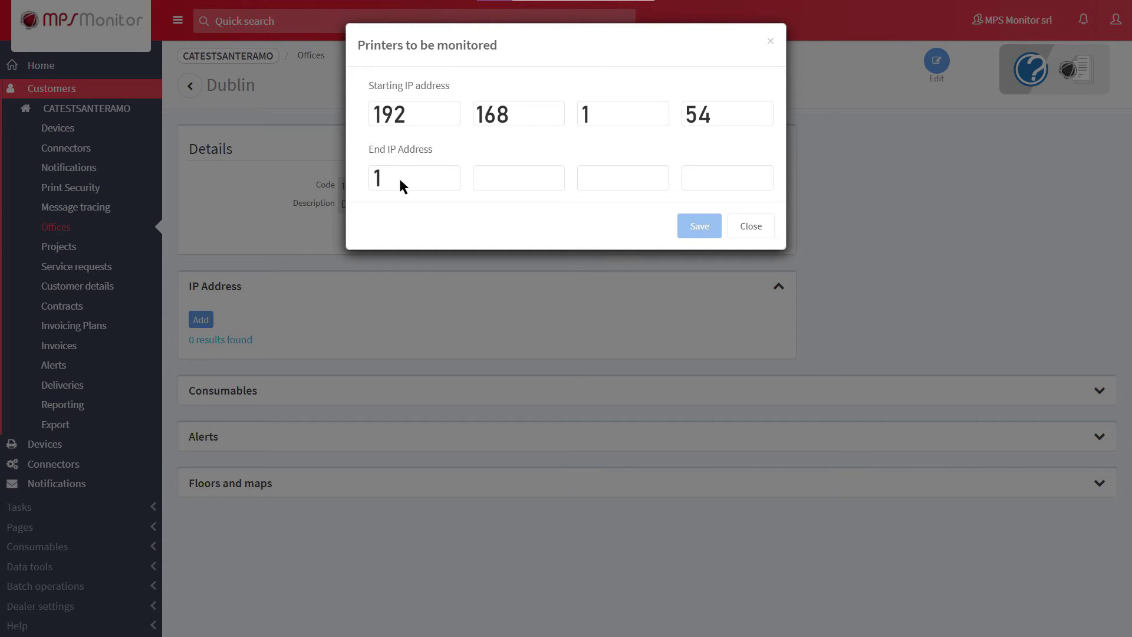
{"action": "type", "text": "16.10"}
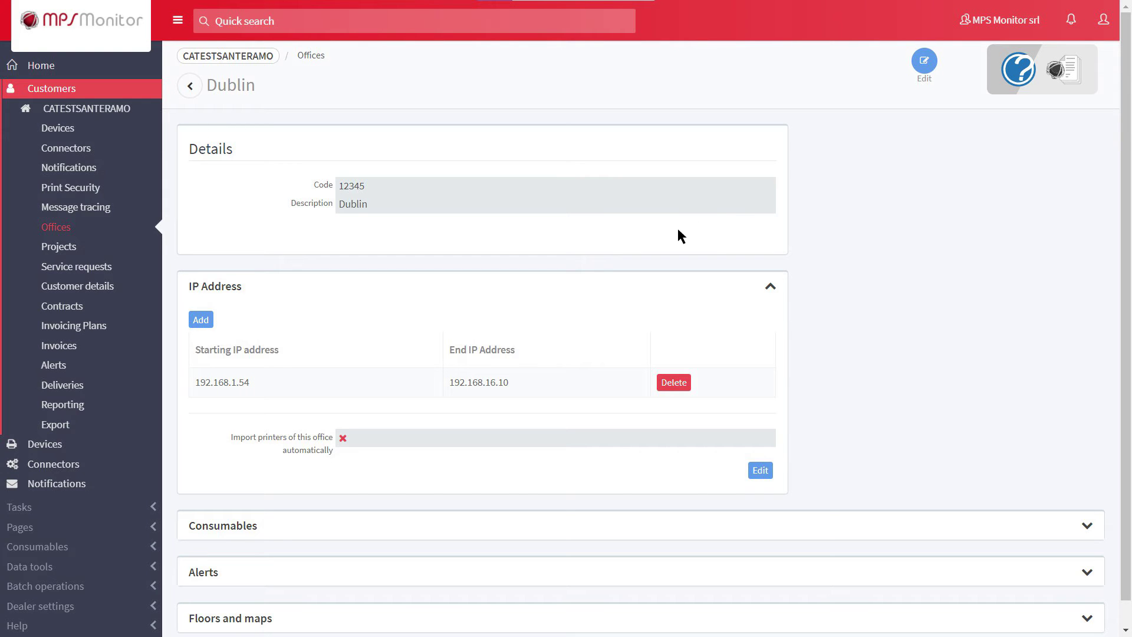
- Fill in the office's street address, city Dublin, country, province and contact e-mail, then save
{"action": "left_click", "coordinate": [923, 63]}
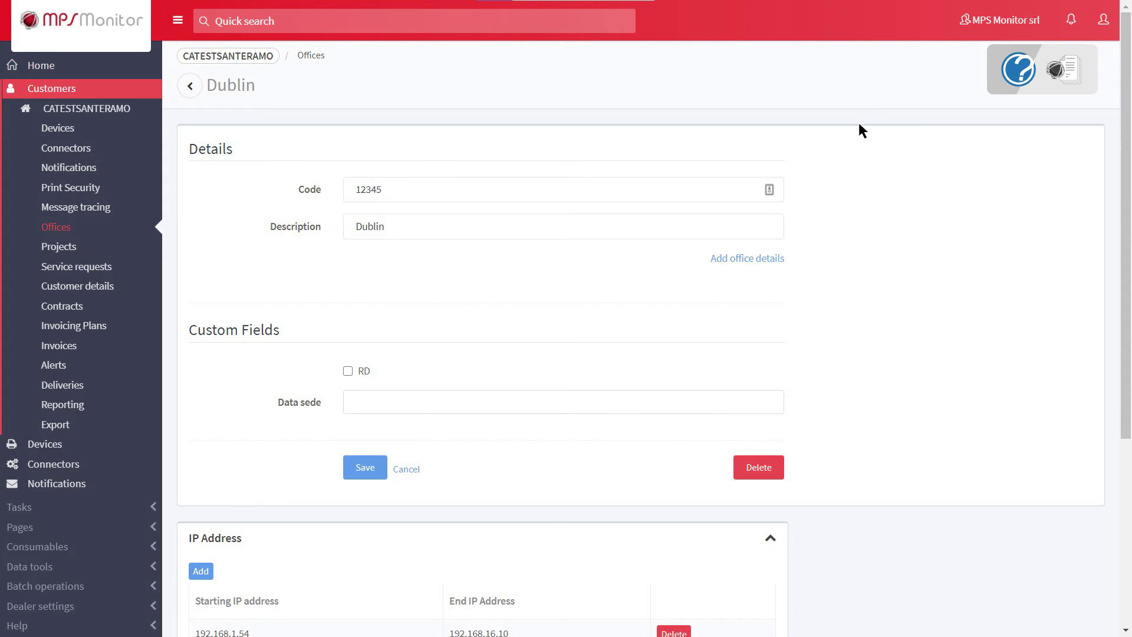
{"action": "left_click", "coordinate": [734, 257]}
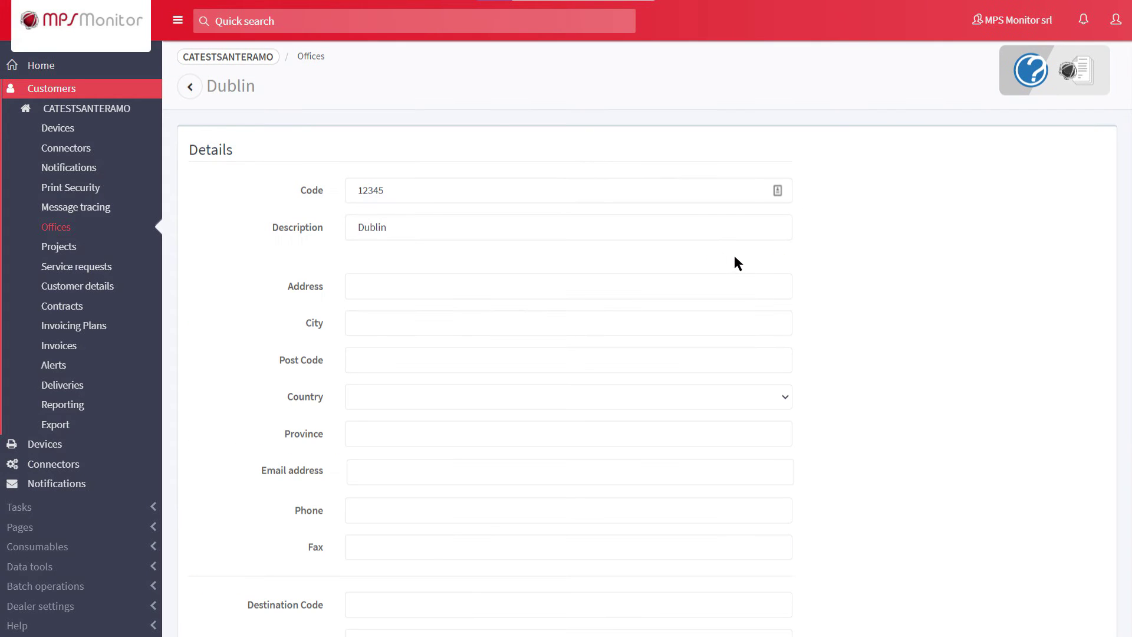
{"action": "left_click", "coordinate": [349, 284]}
{"action": "left_click", "coordinate": [353, 321]}
{"action": "type", "text": "Dublin"}
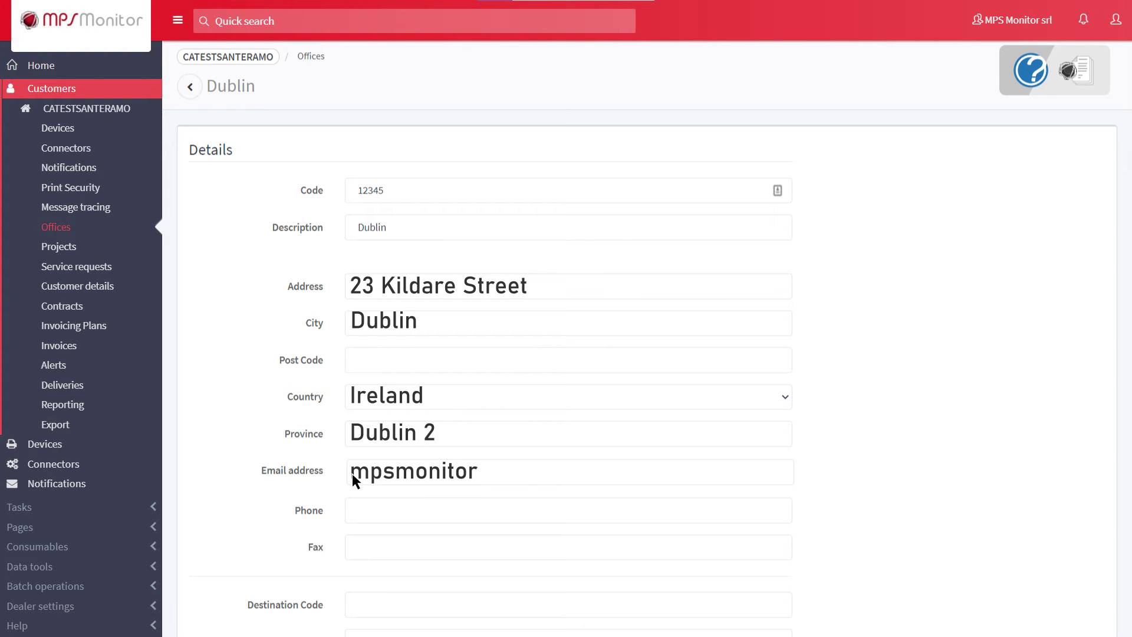
{"action": "scroll", "coordinate": [352, 476], "scroll_direction": "down", "scroll_amount": 6}
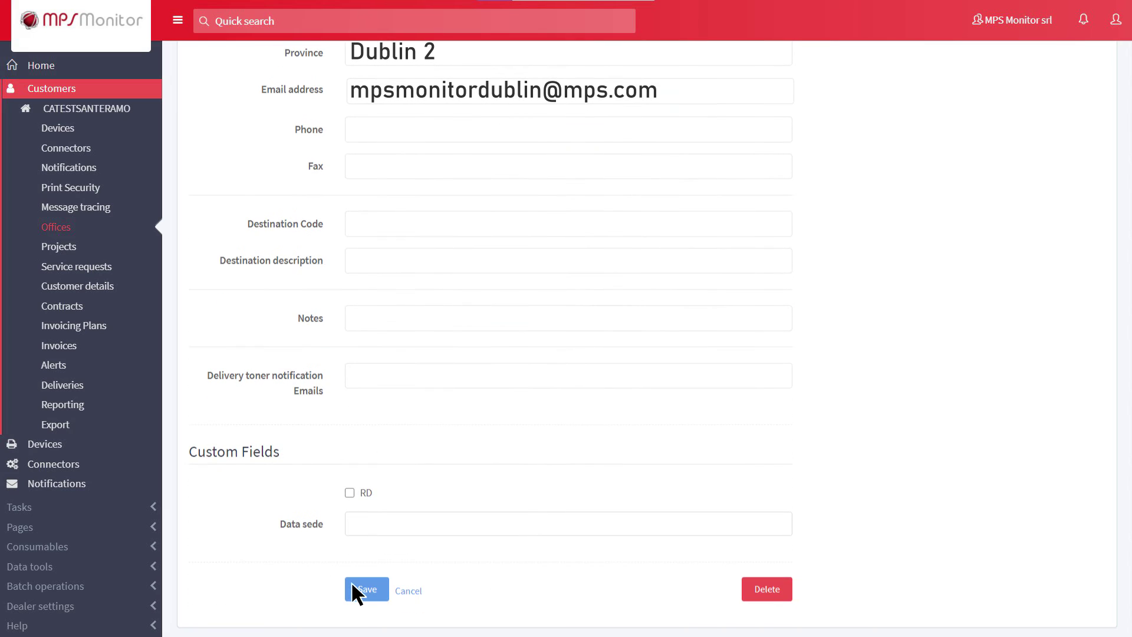
{"action": "left_click", "coordinate": [352, 583]}
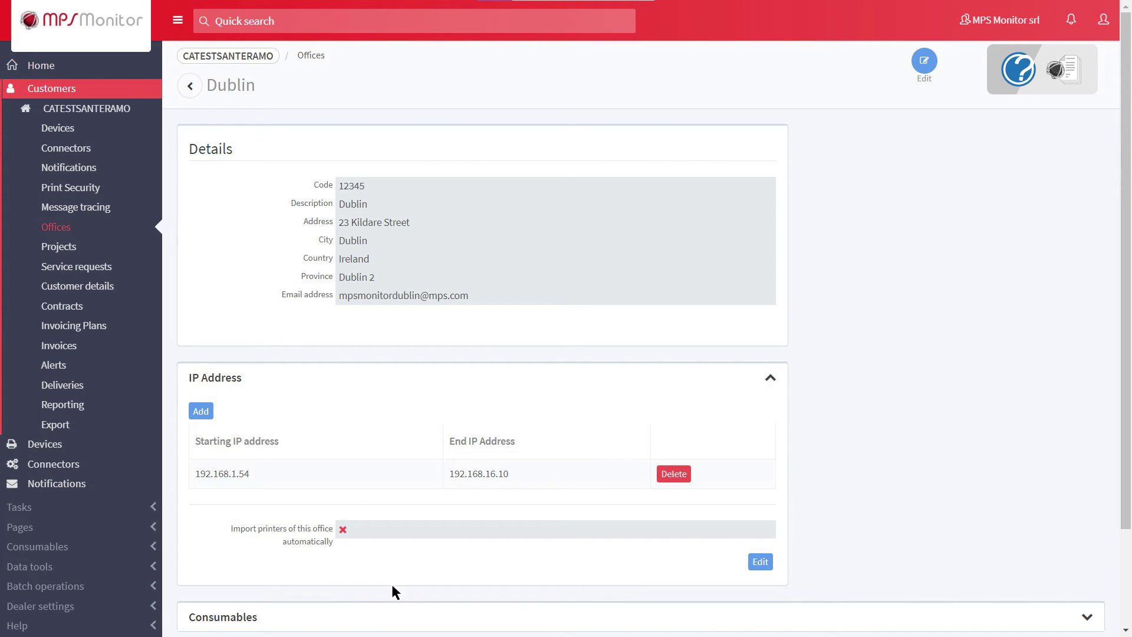
- Turn on automatic printer import for the Dublin office's IP range and save
{"action": "left_click", "coordinate": [758, 561]}
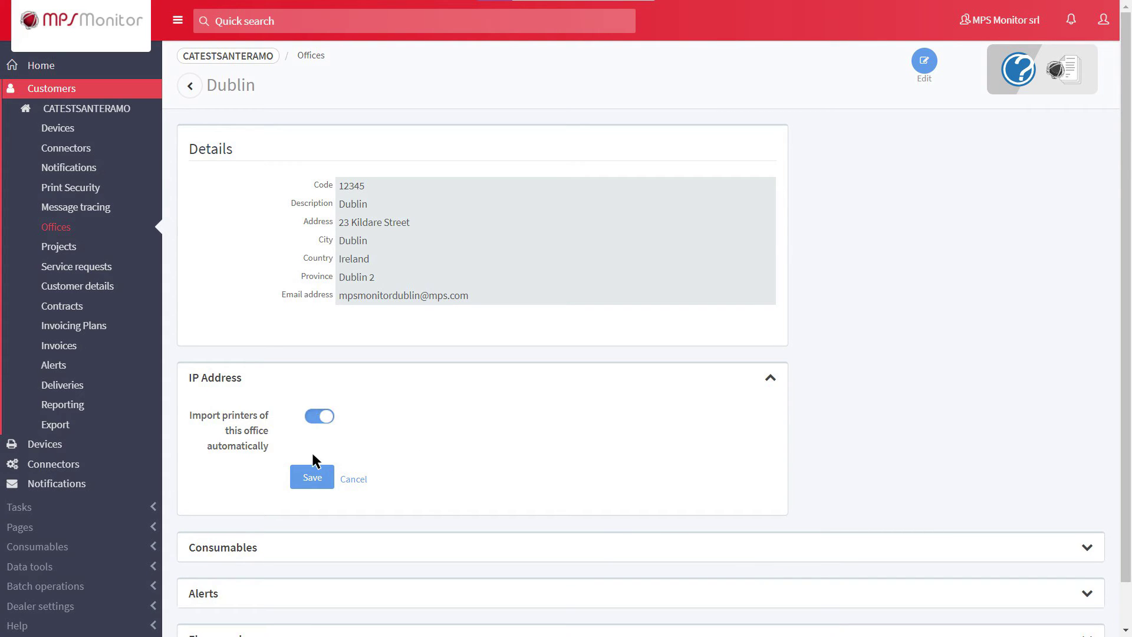
{"action": "left_click", "coordinate": [312, 479]}
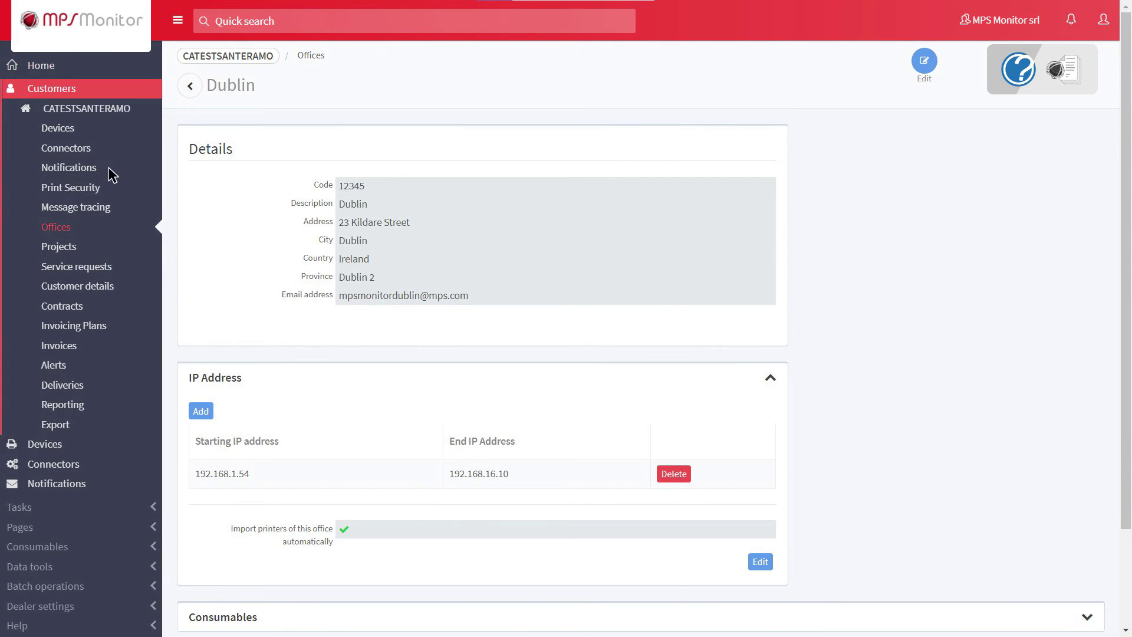
- Set the Office of device VEB5300594 to Dublin in its details and save
{"action": "left_click", "coordinate": [82, 130]}
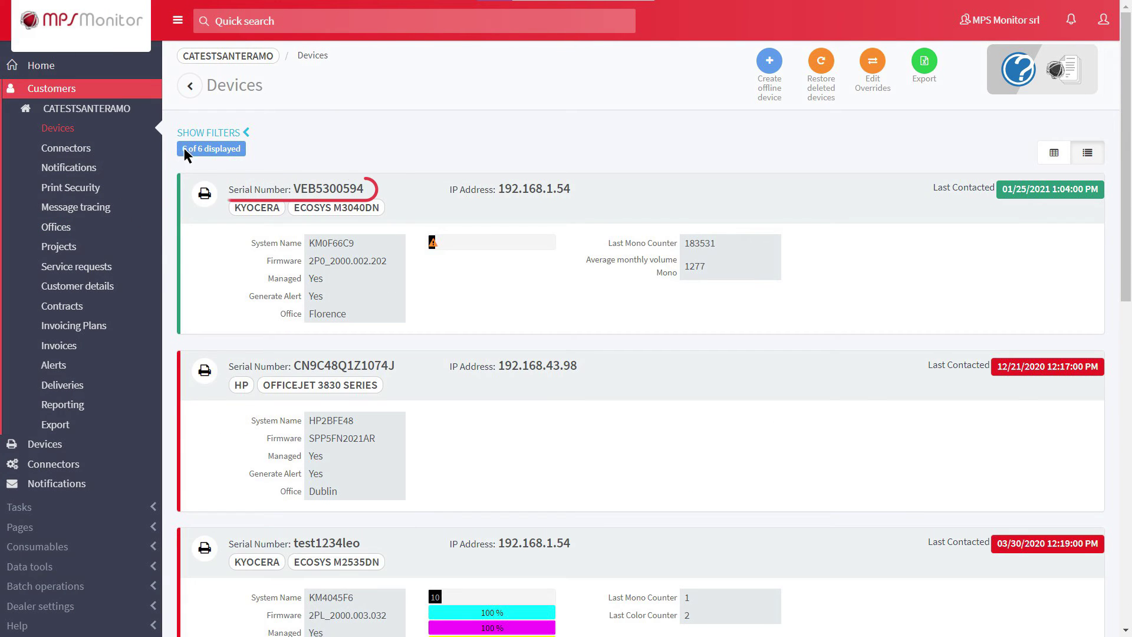
{"action": "left_click", "coordinate": [315, 188]}
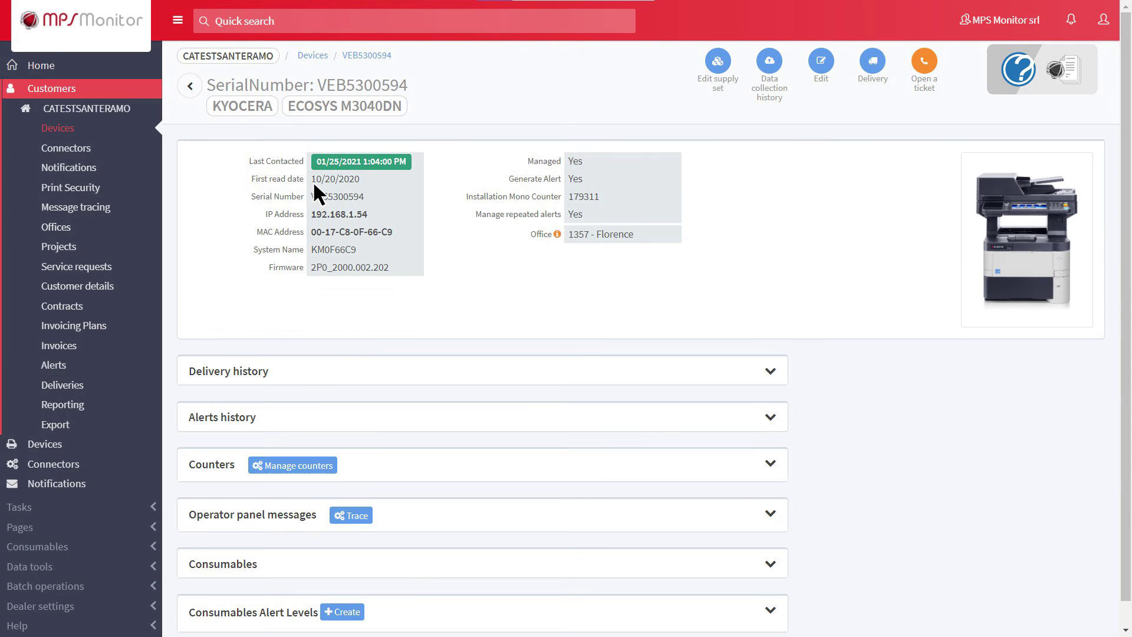
{"action": "left_click", "coordinate": [820, 63]}
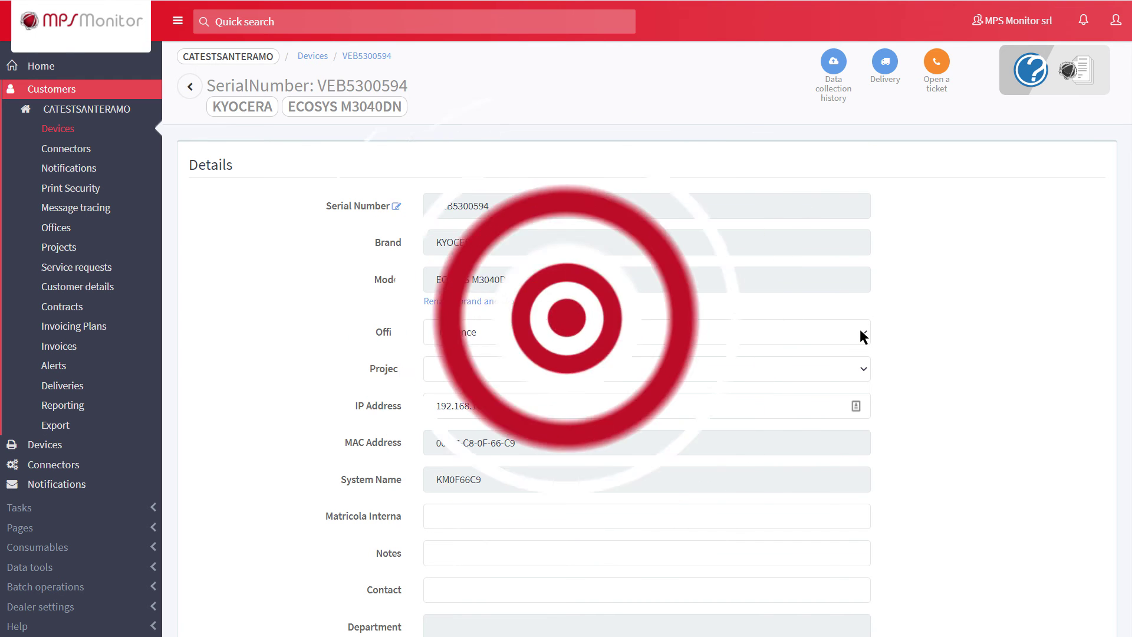
{"action": "left_click", "coordinate": [860, 332]}
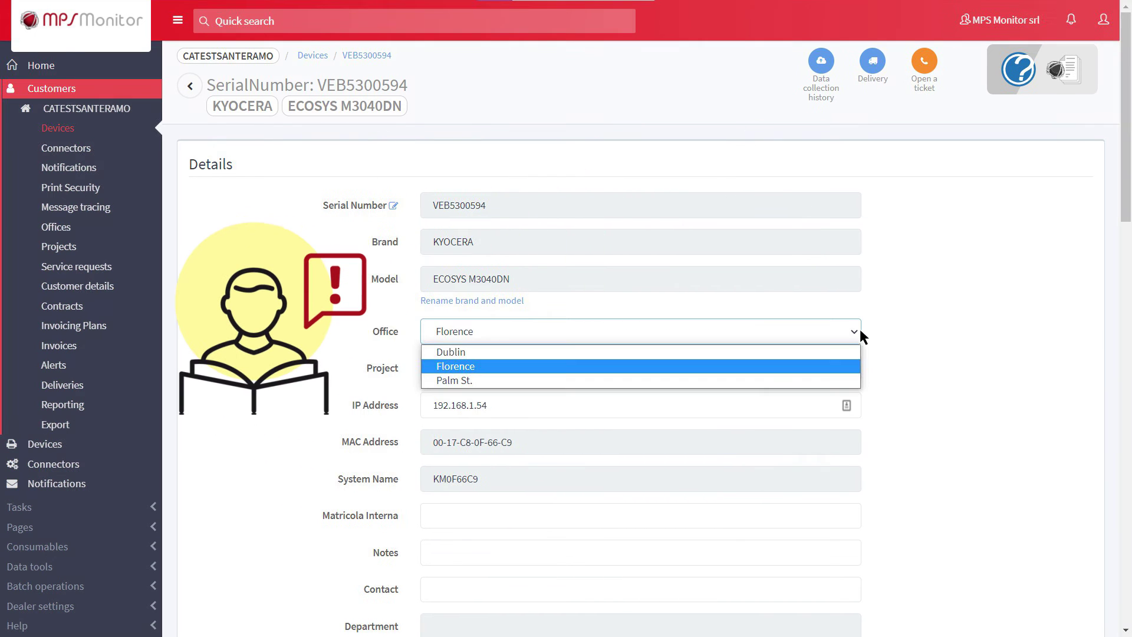
{"action": "left_click", "coordinate": [705, 348]}
{"action": "scroll", "coordinate": [674, 369], "scroll_direction": "down", "scroll_amount": 2}
{"action": "scroll", "coordinate": [674, 370], "scroll_direction": "down", "scroll_amount": 10}
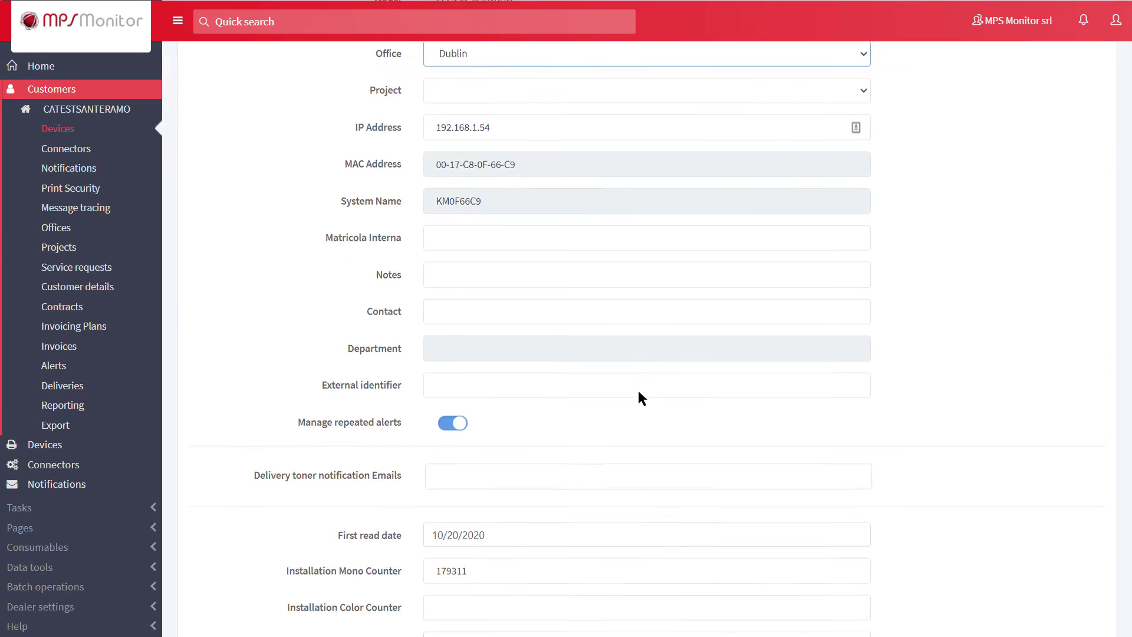
{"action": "scroll", "coordinate": [507, 466], "scroll_direction": "down", "scroll_amount": 4}
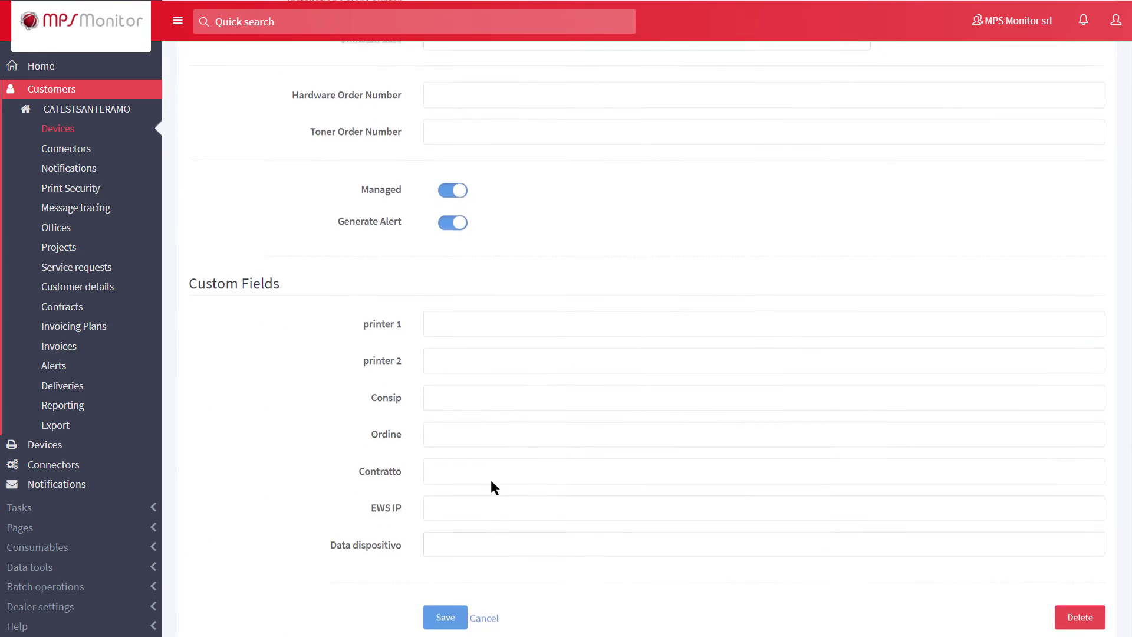
{"action": "left_click", "coordinate": [461, 497]}
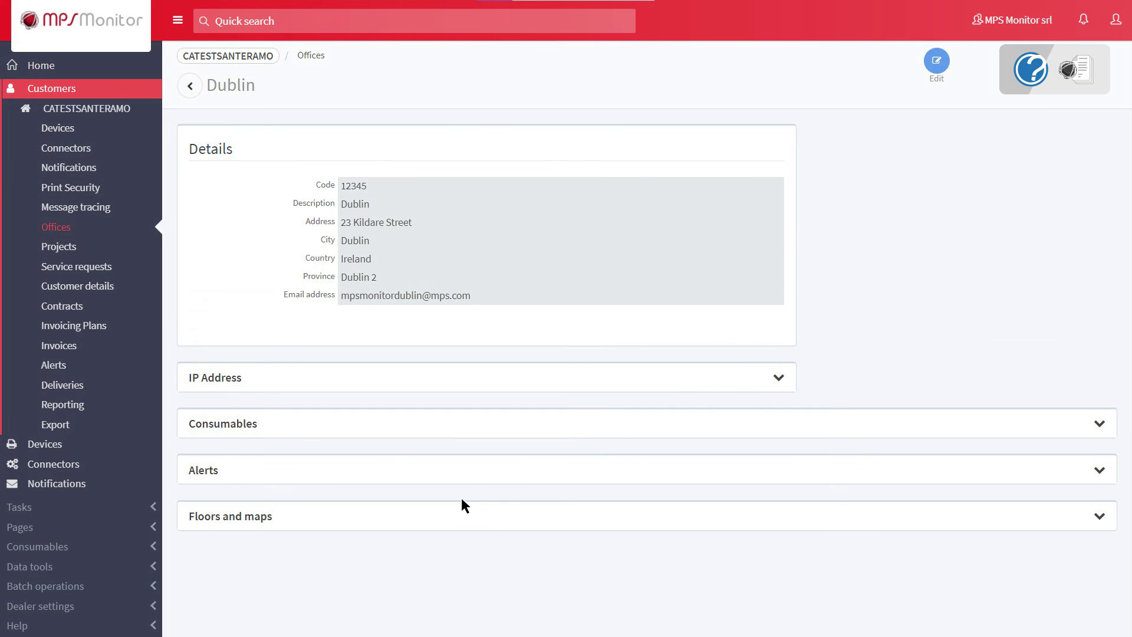
- Add a floor described as Floor 1 with the seedling.png floor map
{"action": "left_click", "coordinate": [1097, 514]}
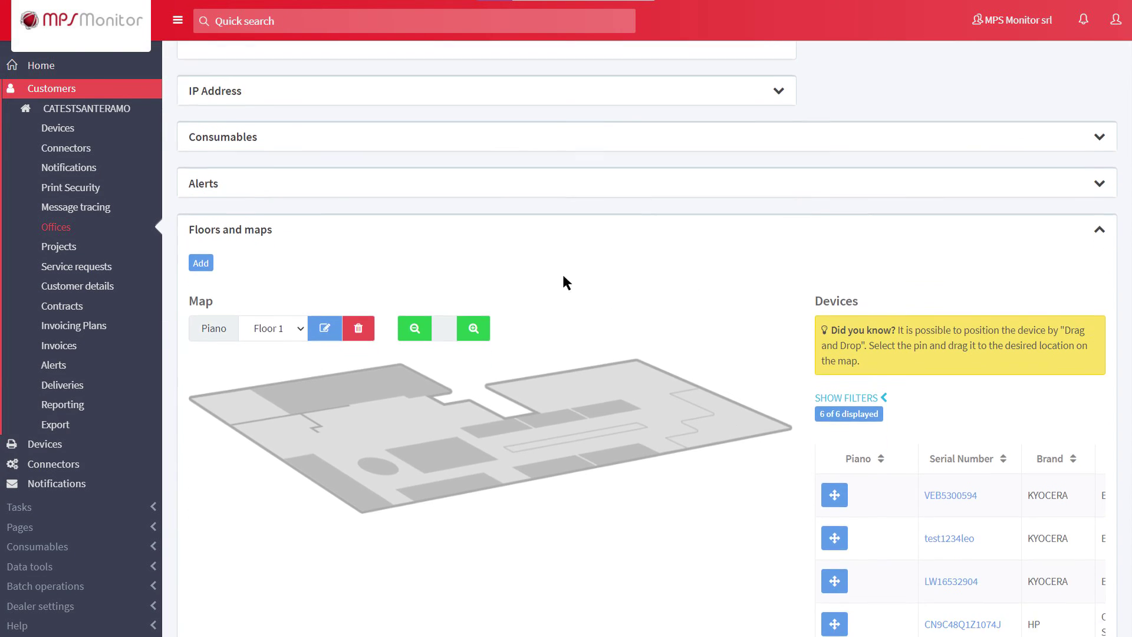
{"action": "left_click", "coordinate": [205, 117]}
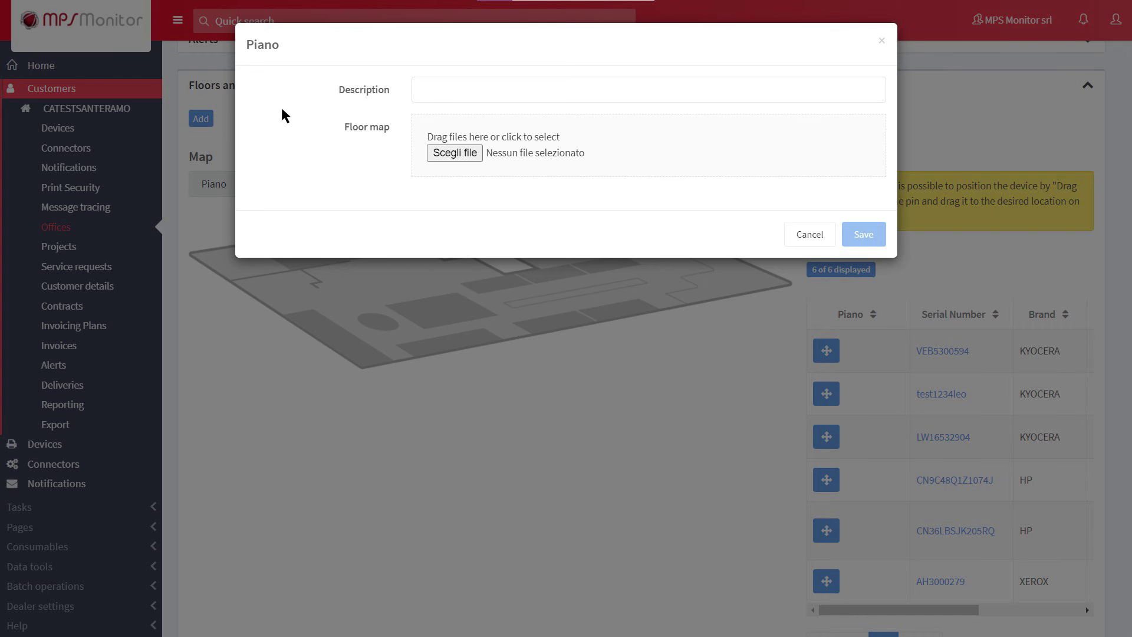
{"action": "left_click", "coordinate": [415, 101]}
{"action": "type", "text": "Floor 1"}
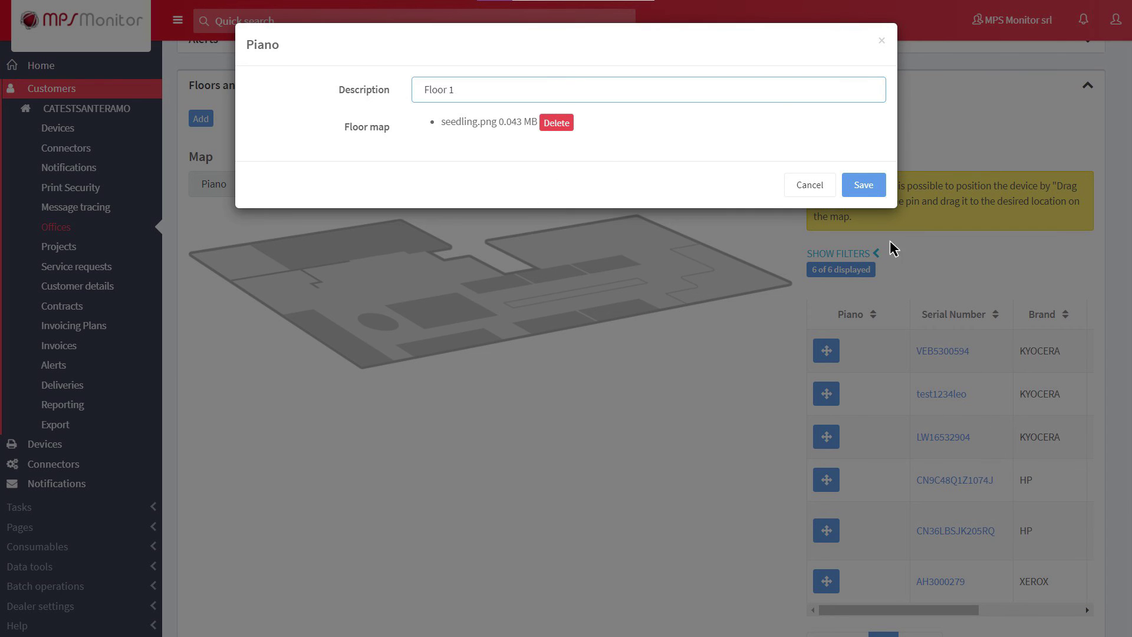
{"action": "left_click", "coordinate": [861, 185]}
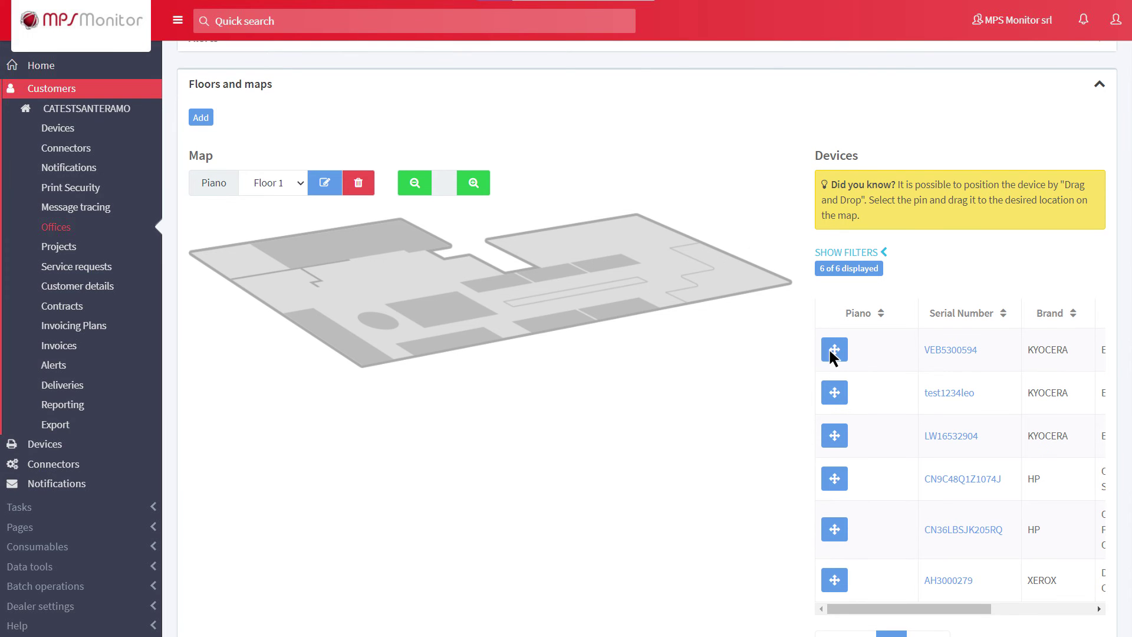
- Pin test1234leo and CN9C48Q1Z1074J on the map, then discard a rename to Floor 1a
{"action": "left_click_drag", "start_coordinate": [668, 297], "coordinate": [668, 299]}
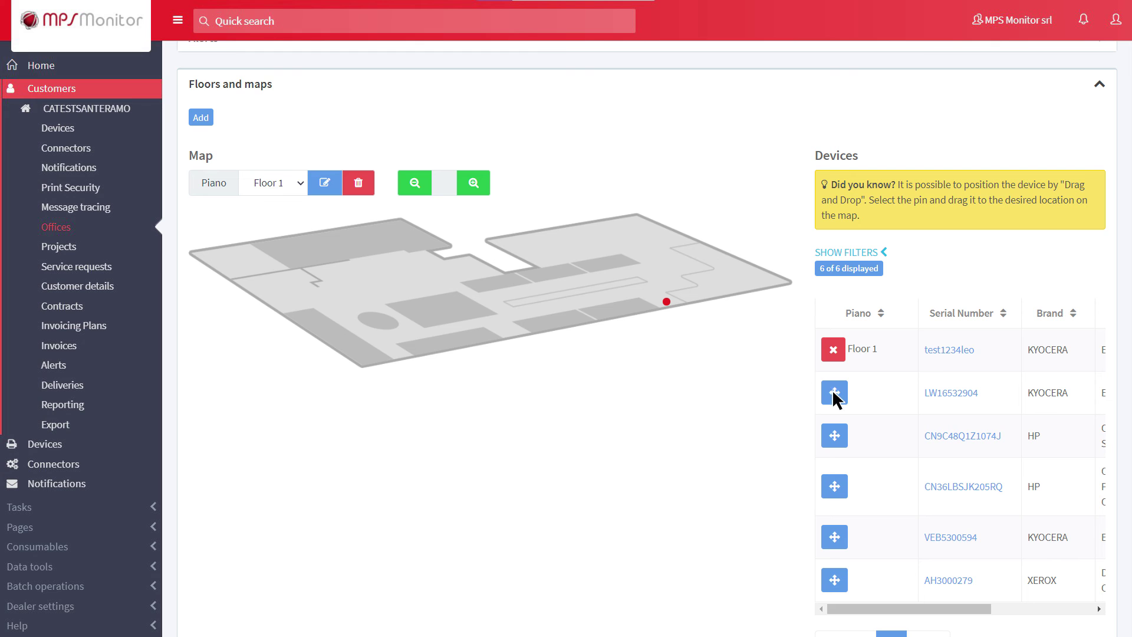
{"action": "left_click_drag", "start_coordinate": [834, 435], "coordinate": [475, 275]}
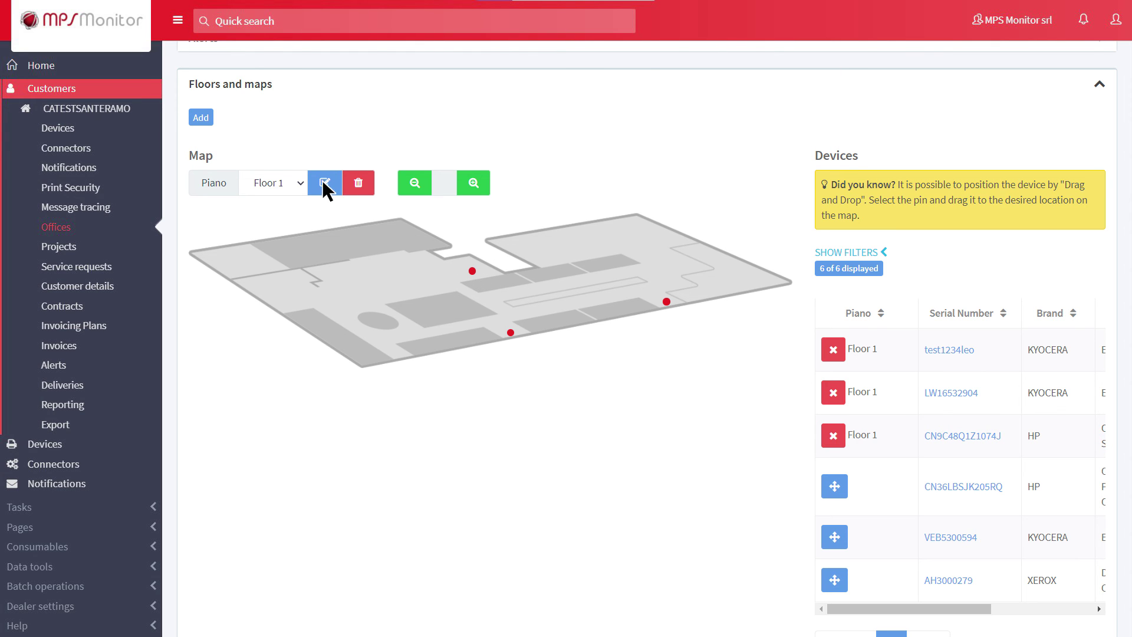
{"action": "left_click", "coordinate": [325, 182]}
{"action": "triple_click", "coordinate": [420, 99]}
{"action": "key", "text": "BackSpace"}
{"action": "type", "text": "Floor 1a"}
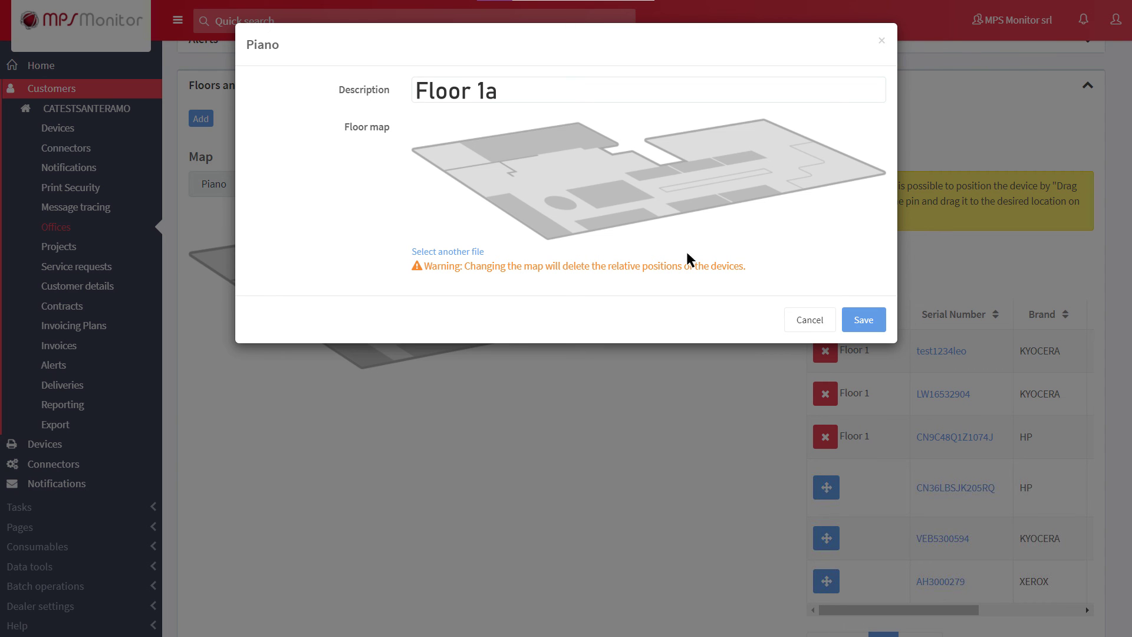
{"action": "left_click", "coordinate": [804, 320]}
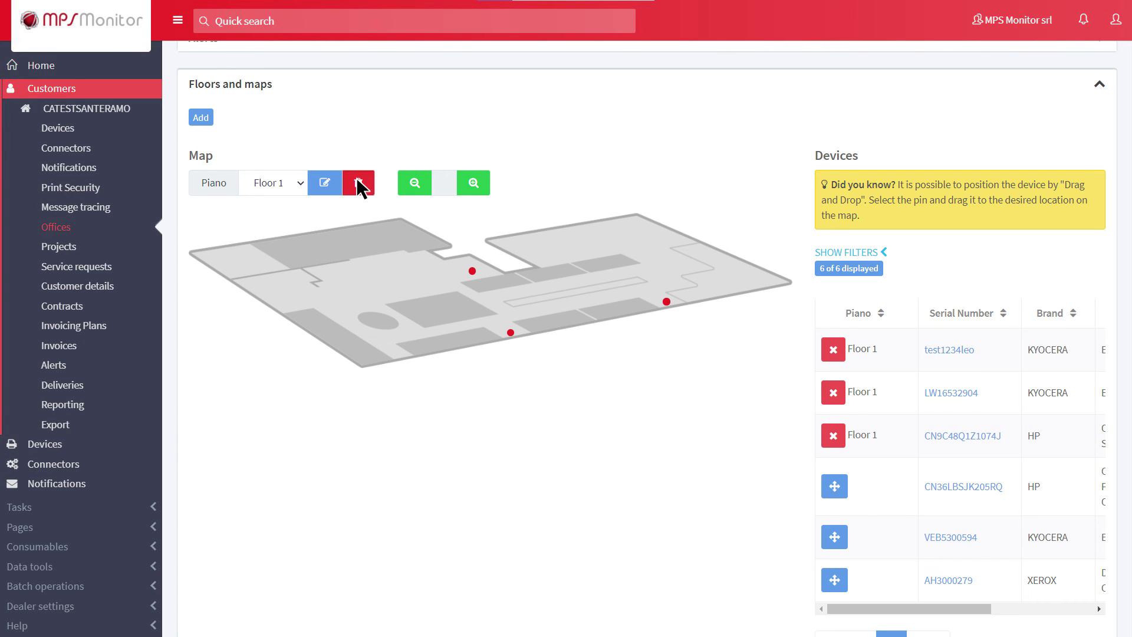
- Cancel deleting the floor plan and check which devices the map pins represent
{"action": "left_click", "coordinate": [358, 184]}
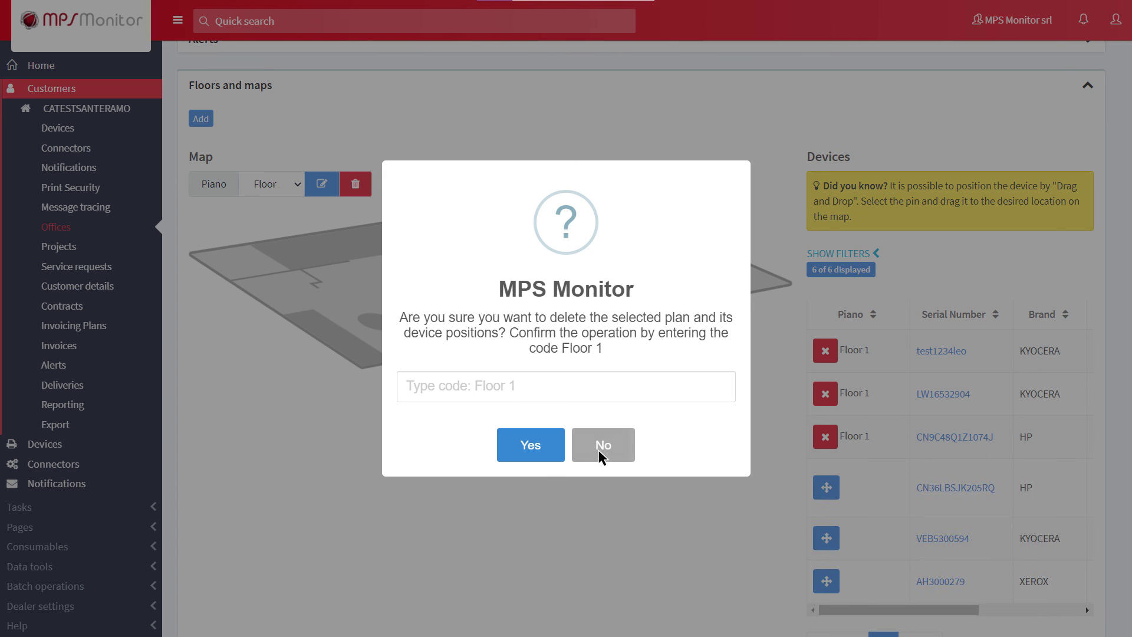
{"action": "left_click", "coordinate": [598, 450]}
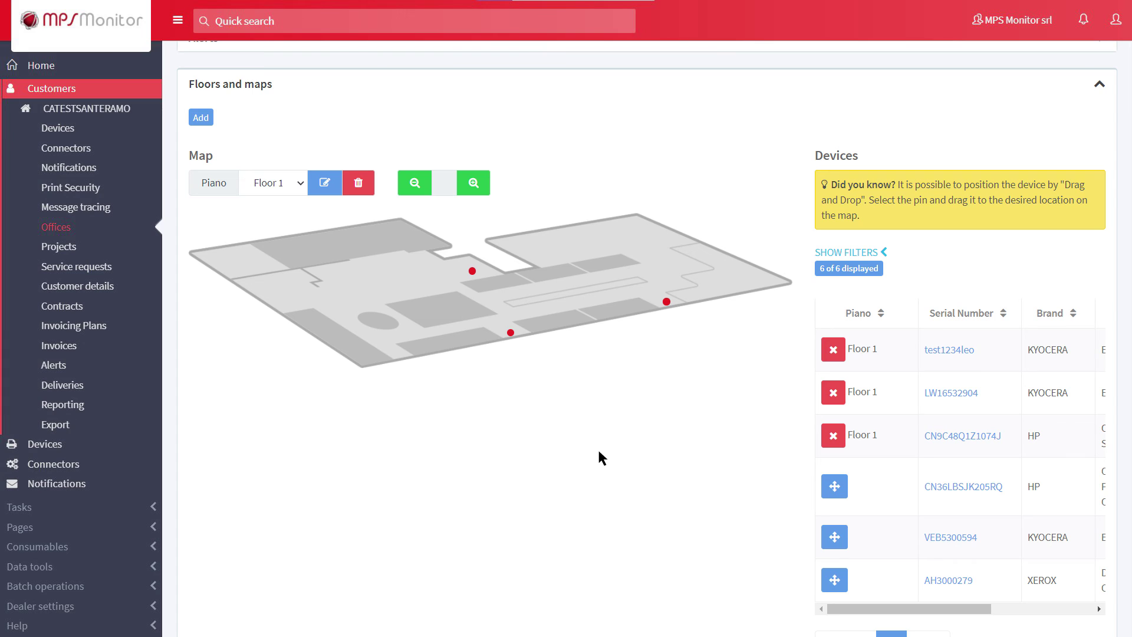
{"action": "left_click", "coordinate": [509, 330]}
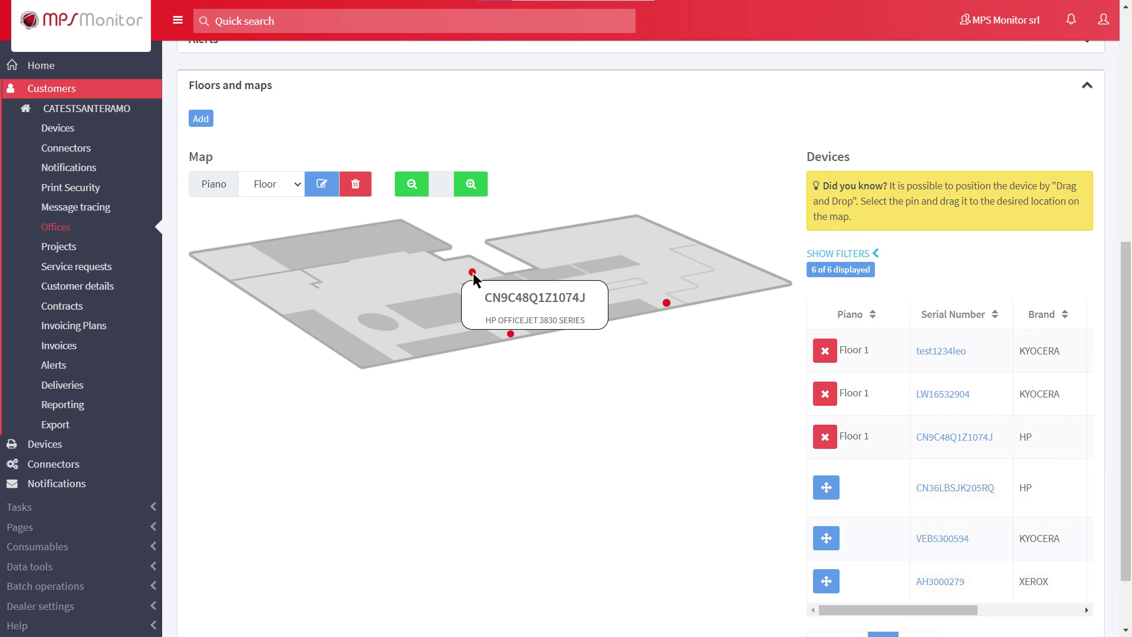
{"action": "left_click", "coordinate": [472, 274]}
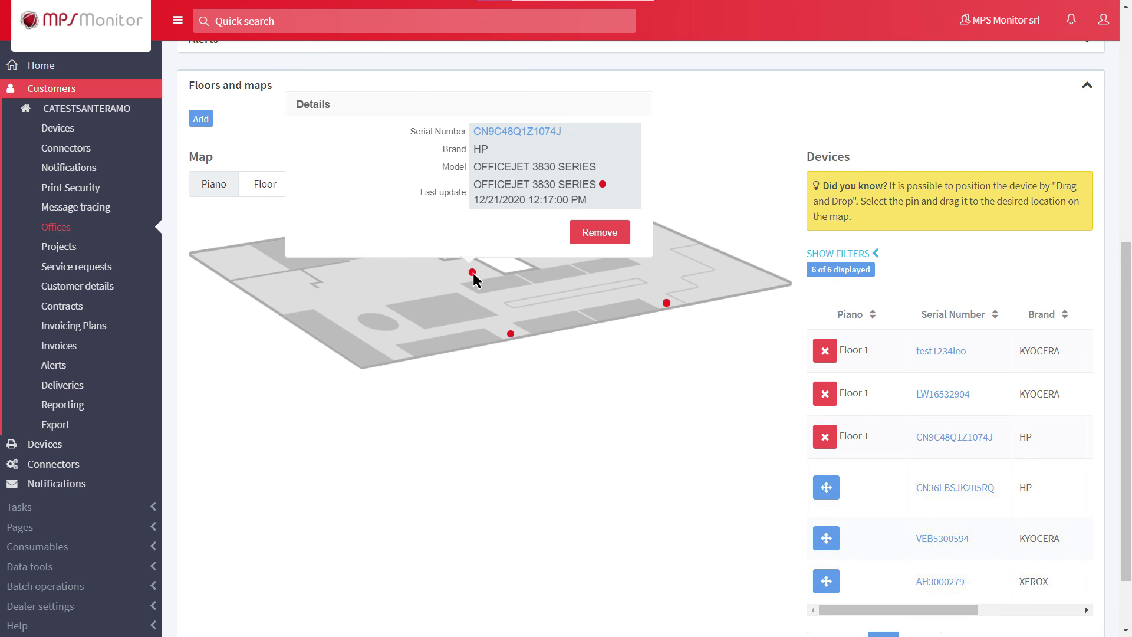
- Open the Dublin office from the Offices list and begin deleting it
{"action": "left_click", "coordinate": [57, 227]}
{"action": "left_click", "coordinate": [196, 427]}
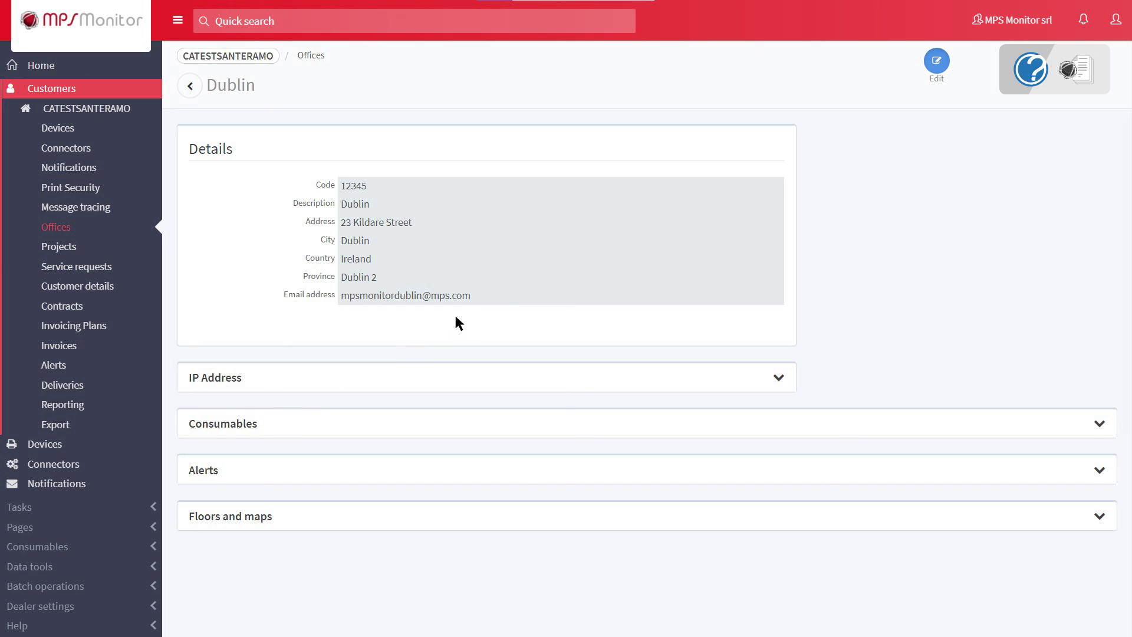
{"action": "left_click", "coordinate": [937, 62]}
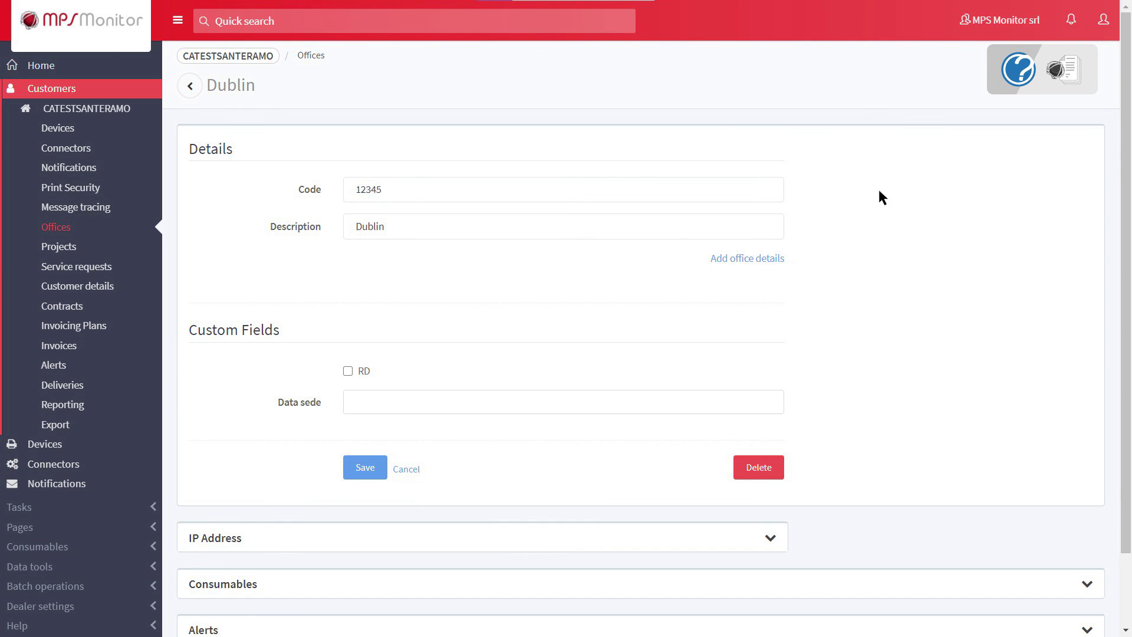
{"action": "left_click", "coordinate": [751, 474]}
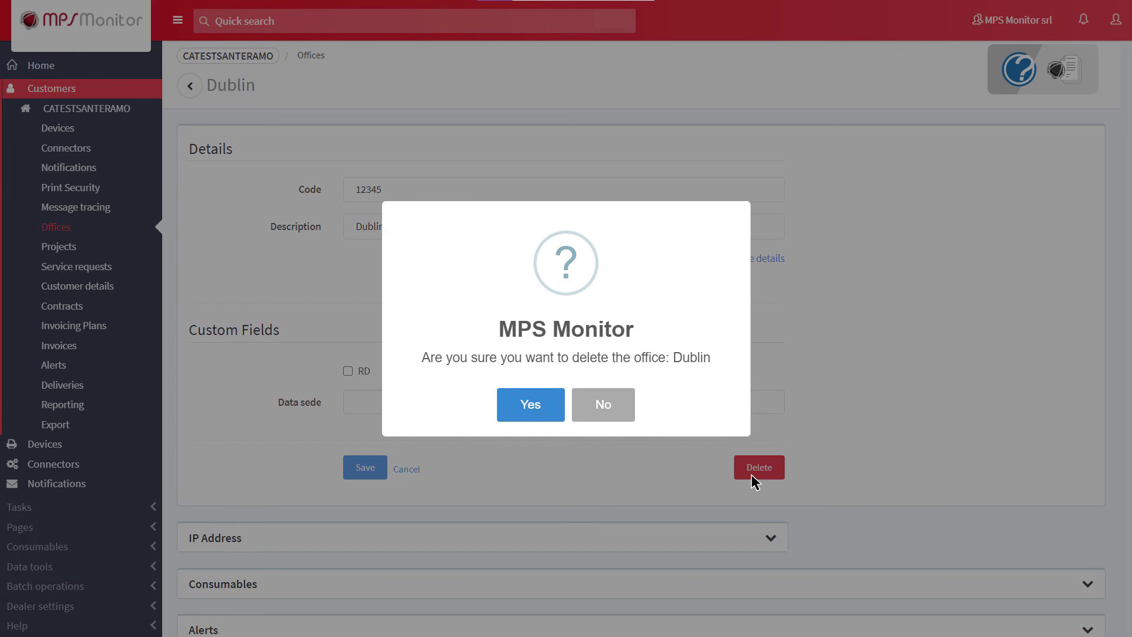